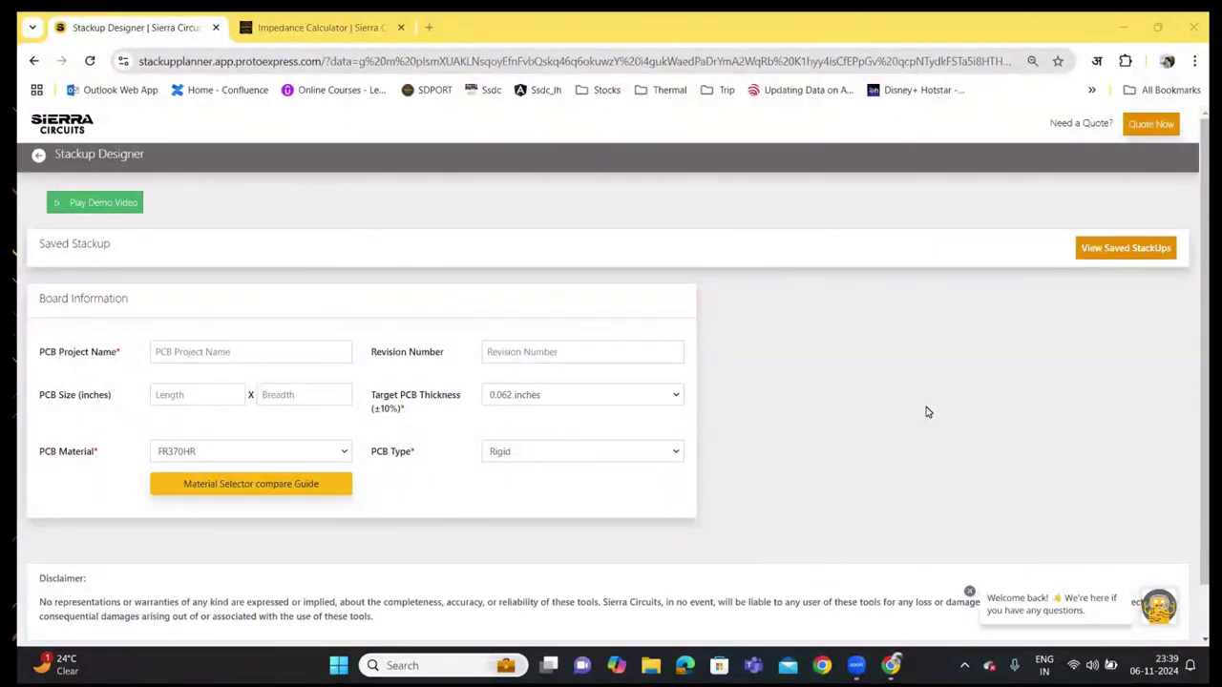
Enter project name Demo and revision 1.
{"action": "left_click", "coordinate": [286, 356]}
{"action": "type", "text": "Demo"}
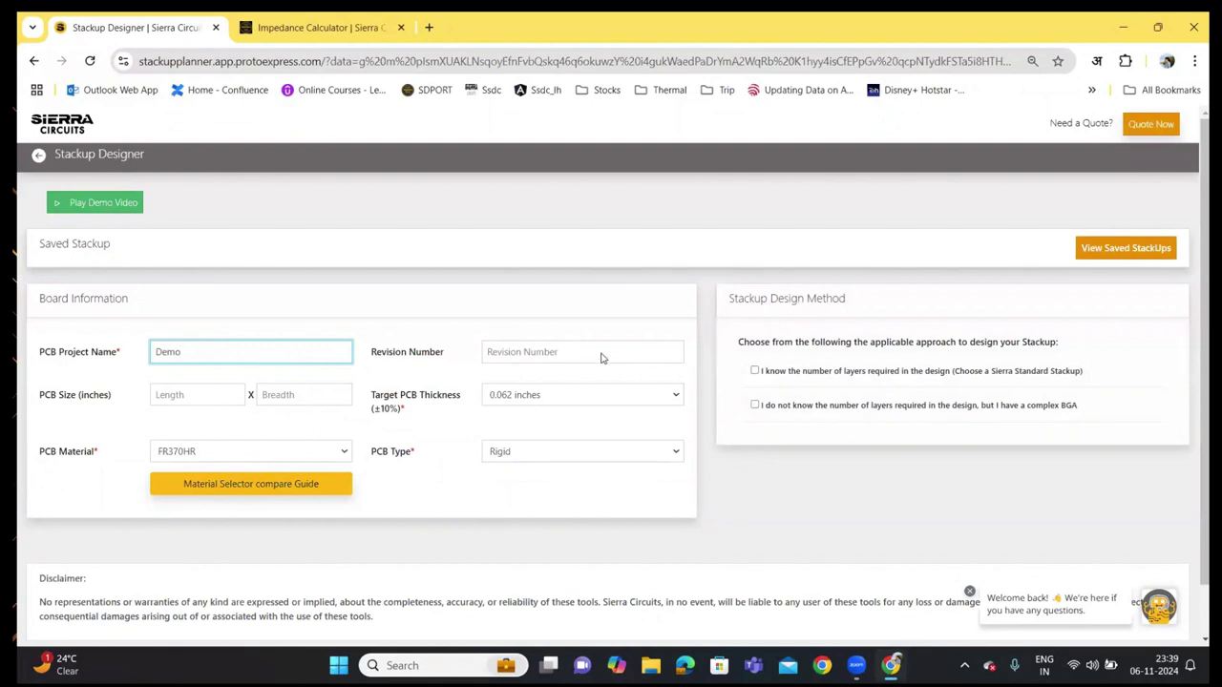
{"action": "left_click", "coordinate": [601, 354]}
{"action": "type", "text": "1"}
Set a 2 x 2 inch board, 0.062-inch target thickness, and keep FR370HR material.
{"action": "left_click", "coordinate": [160, 399]}
{"action": "type", "text": "2"}
{"action": "left_click", "coordinate": [280, 399]}
{"action": "type", "text": "2"}
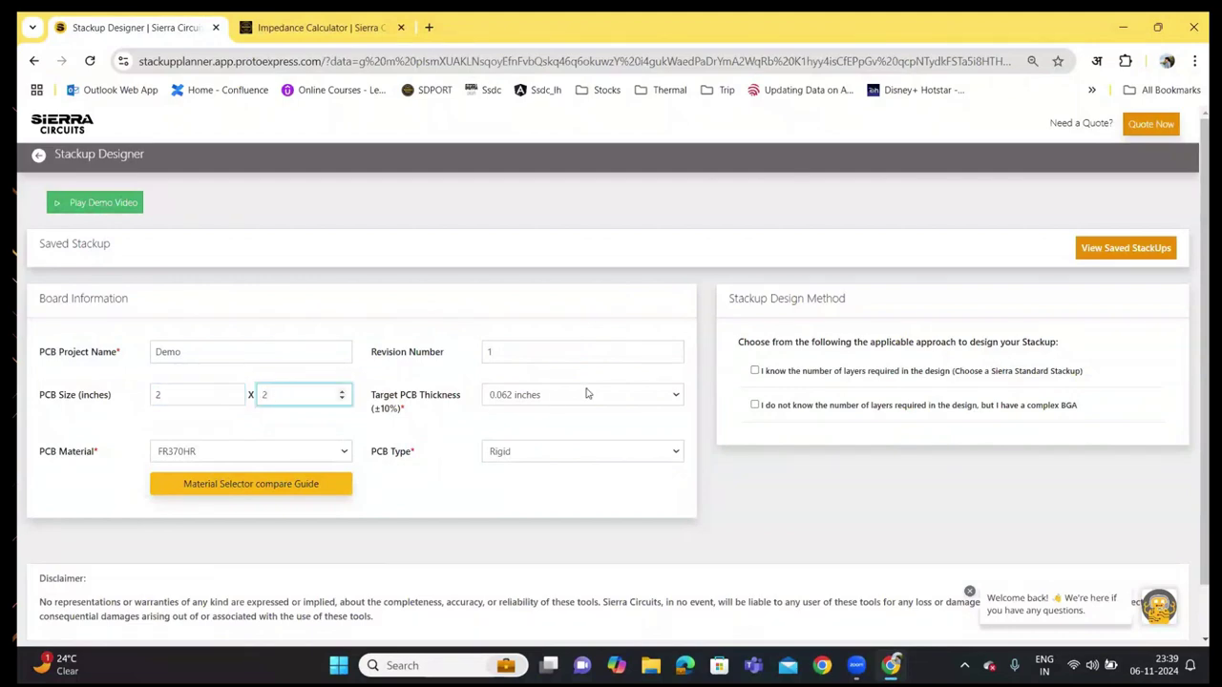
{"action": "left_click", "coordinate": [587, 394]}
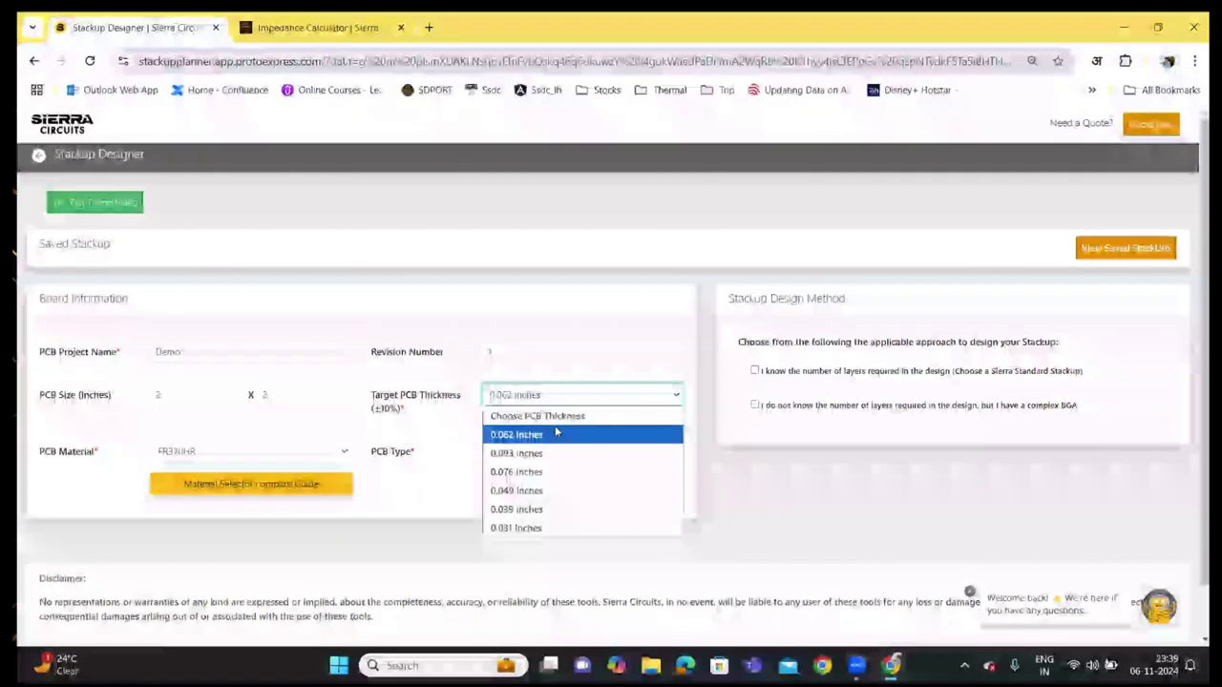
{"action": "left_click", "coordinate": [540, 435]}
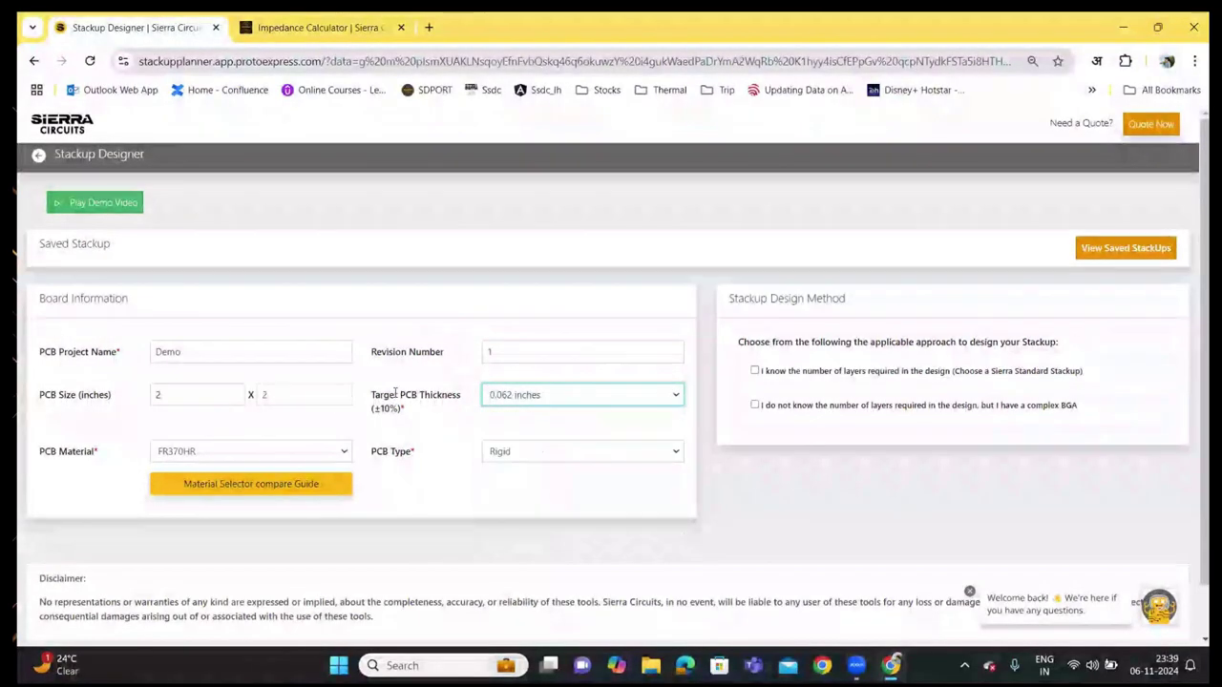
{"action": "left_click", "coordinate": [287, 454]}
{"action": "left_click", "coordinate": [286, 454]}
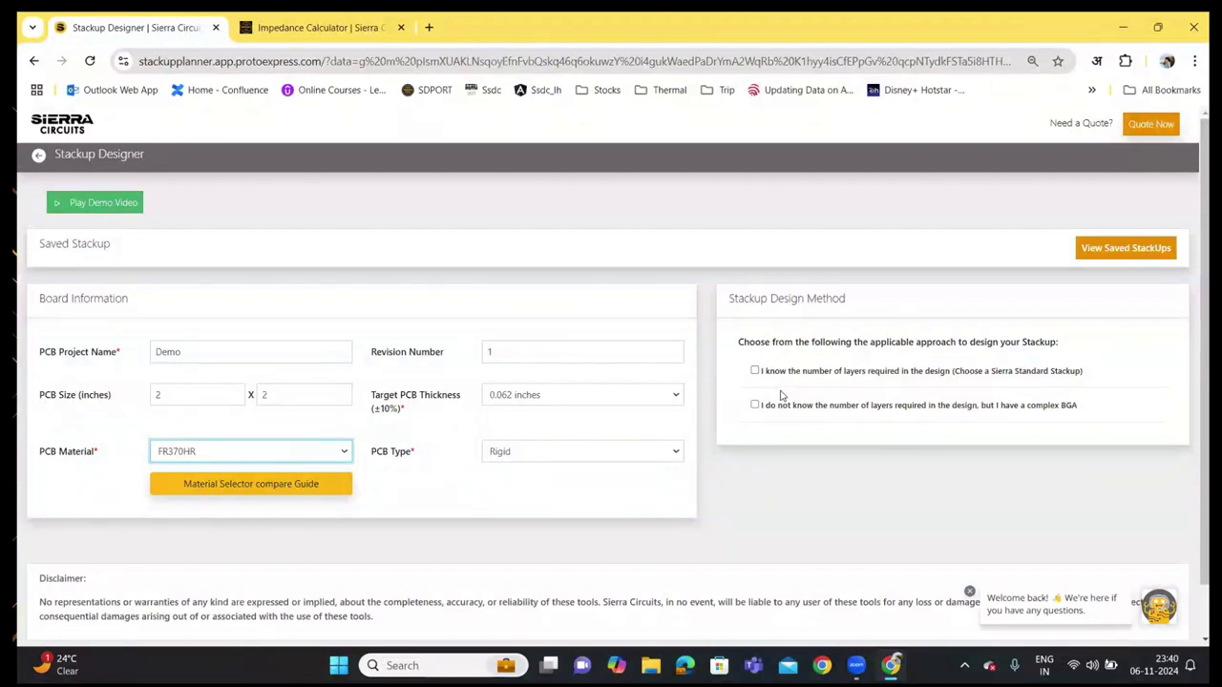
Specify a known 8-layer count with 4 signal and 4 plane layers and run the Stackup Designer.
{"action": "left_click", "coordinate": [755, 372]}
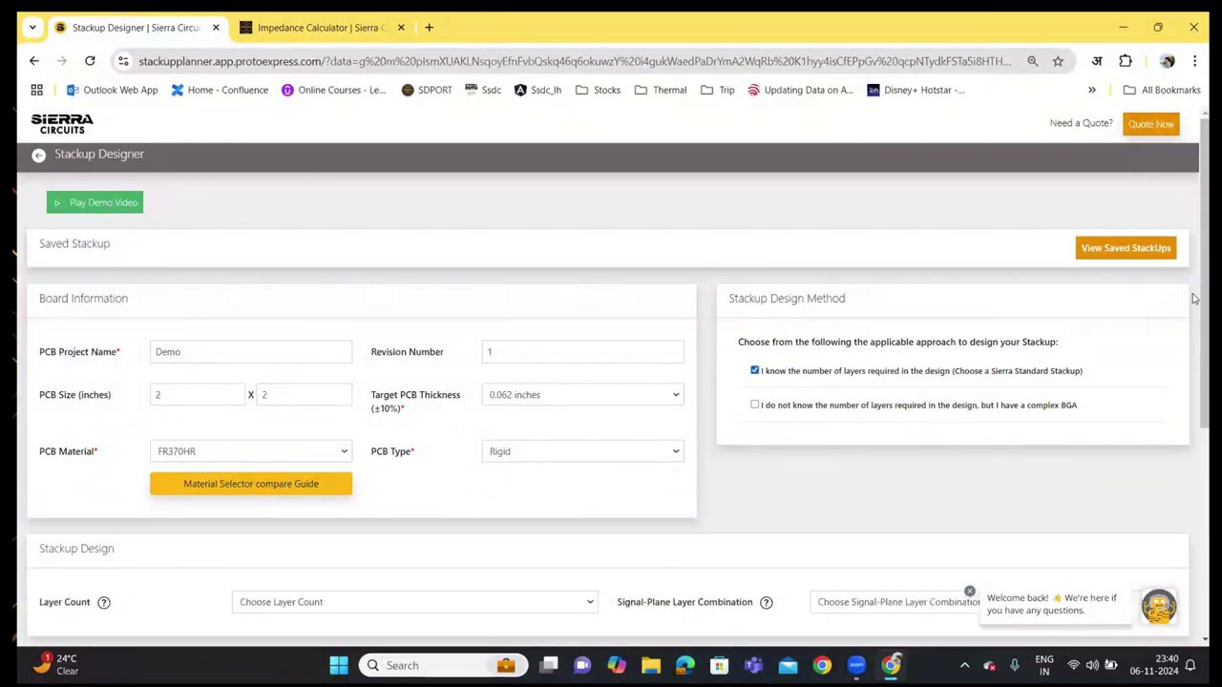
{"action": "scroll", "coordinate": [556, 416], "scroll_direction": "down", "scroll_amount": 2}
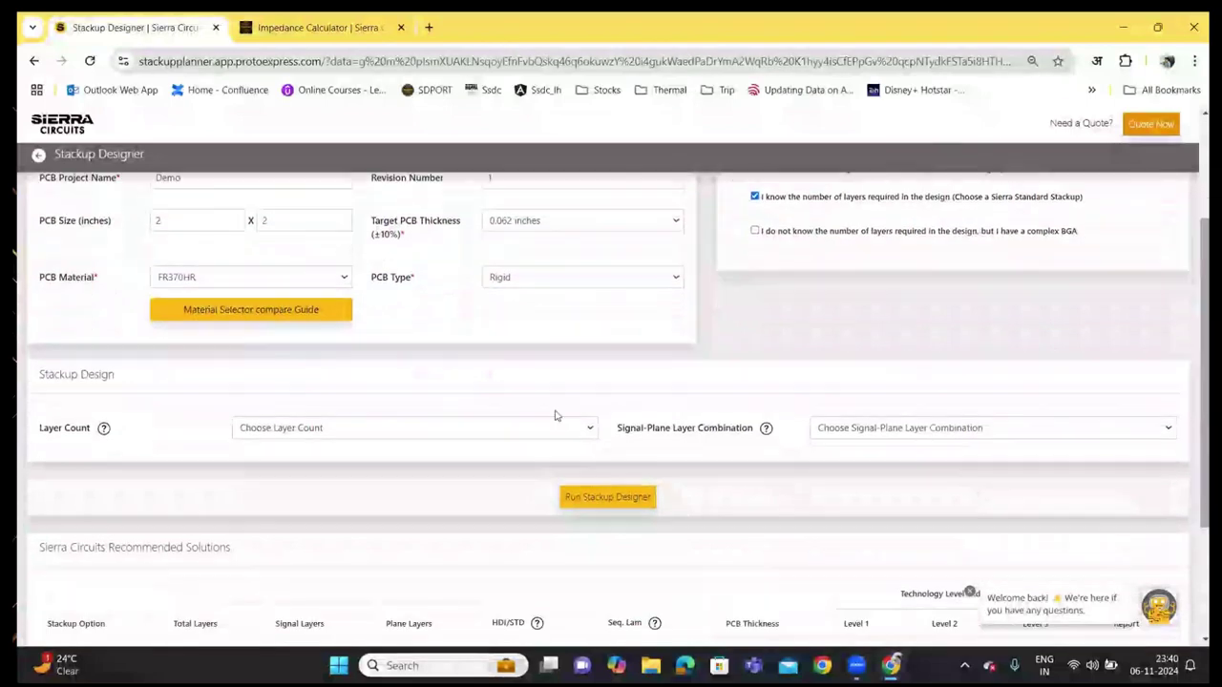
{"action": "left_click", "coordinate": [395, 428]}
{"action": "left_click", "coordinate": [302, 523]}
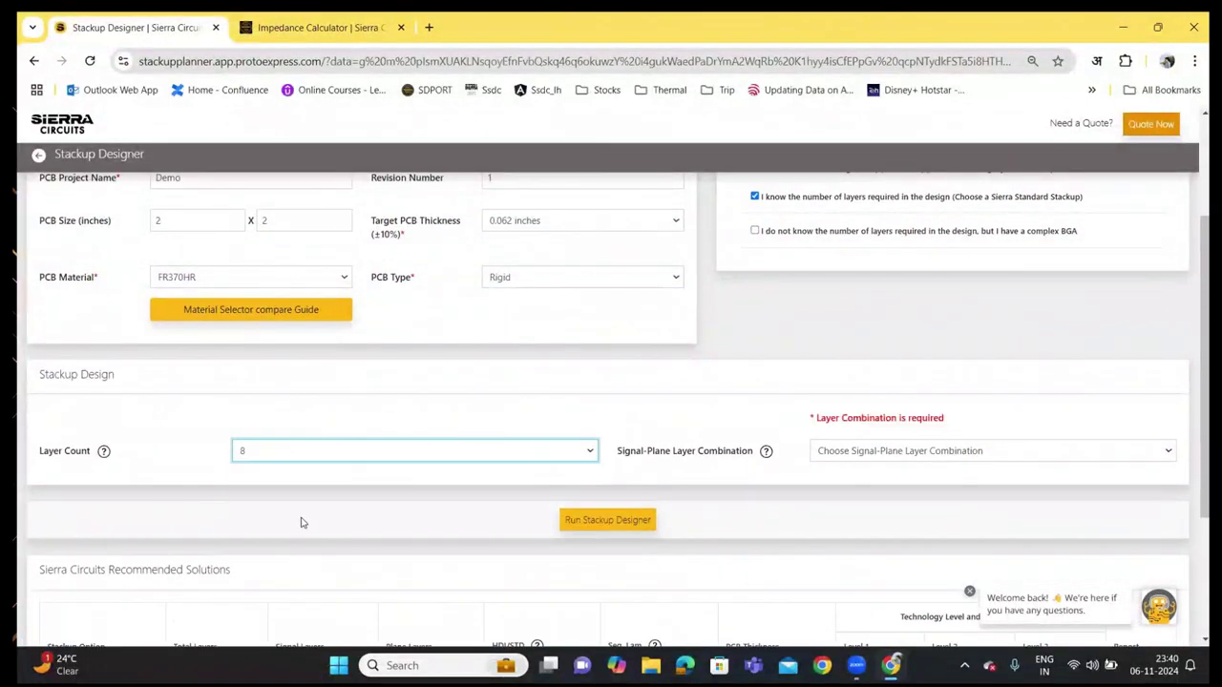
{"action": "left_click", "coordinate": [865, 458]}
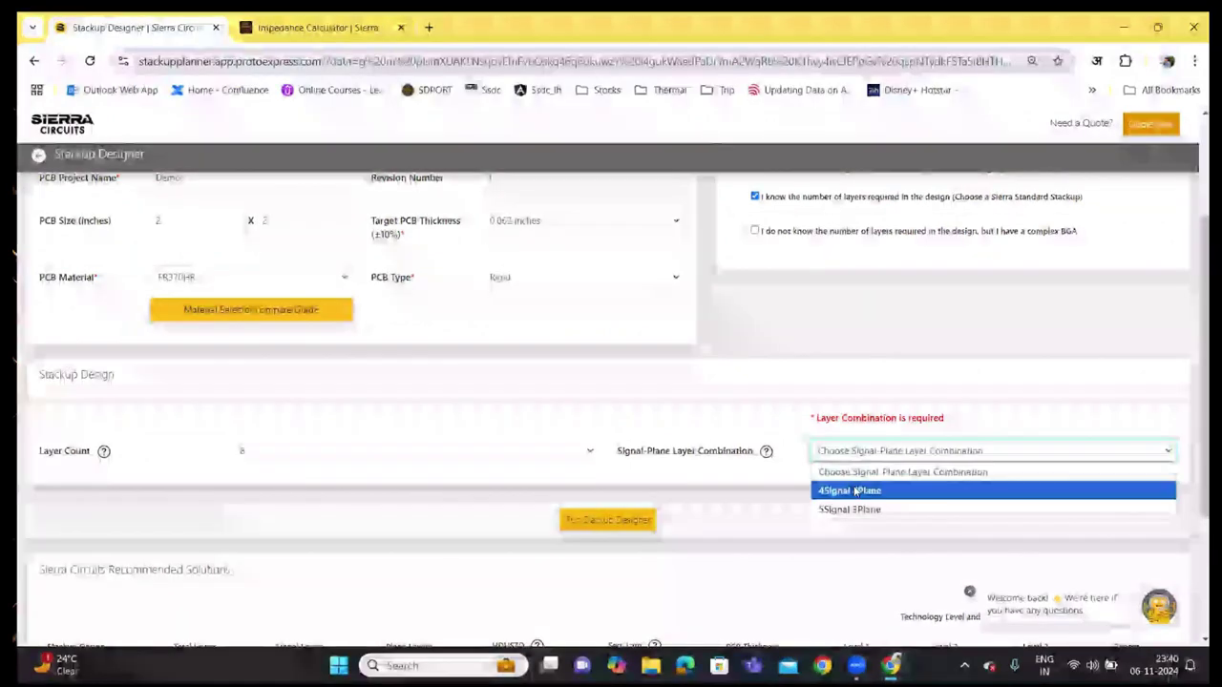
{"action": "left_click", "coordinate": [855, 491]}
{"action": "left_click", "coordinate": [598, 498]}
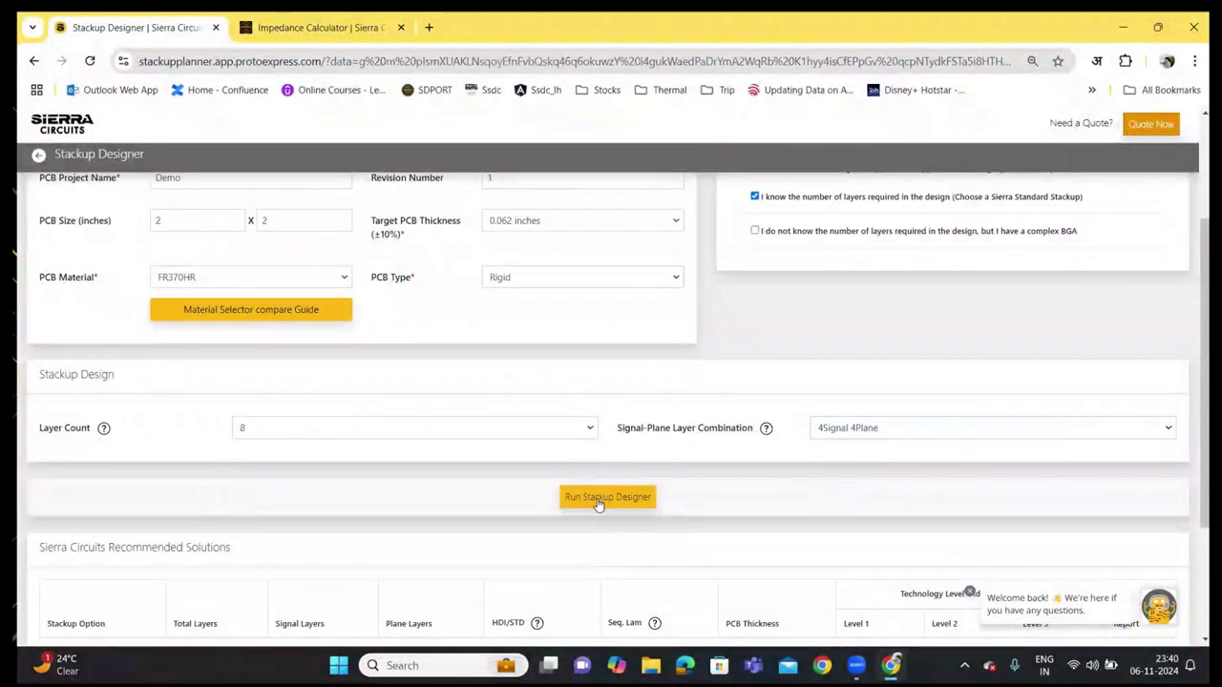
{"action": "left_click_drag", "start_coordinate": [1193, 368], "coordinate": [1193, 494]}
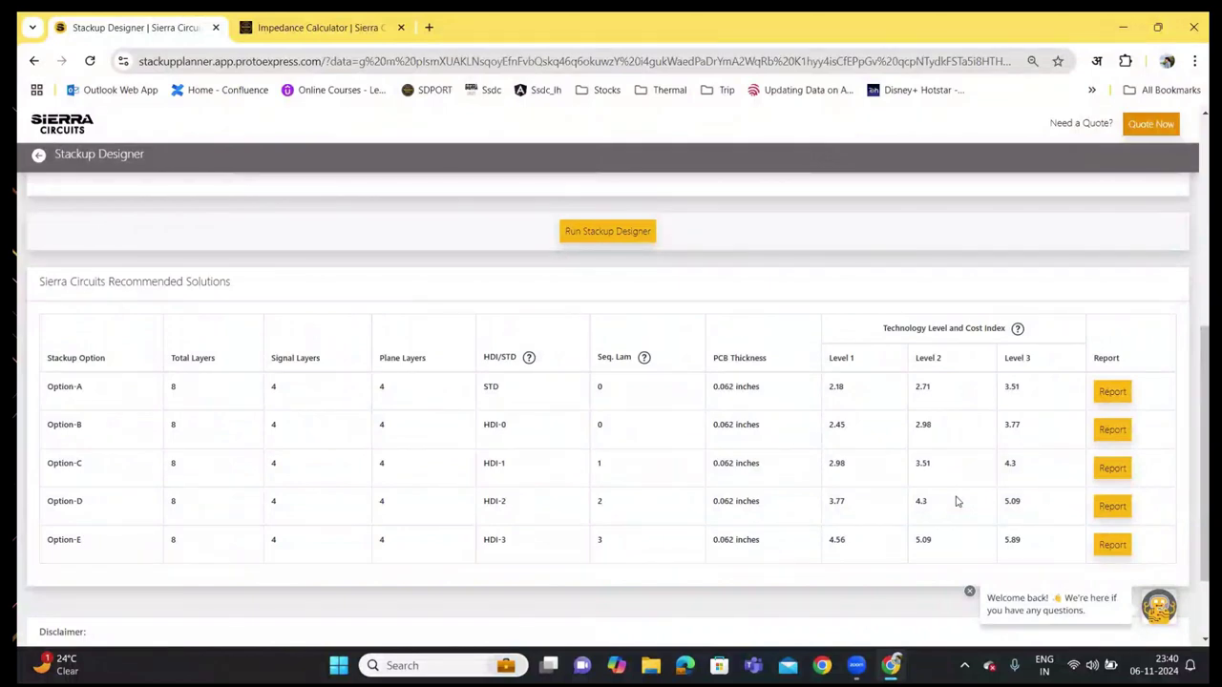
Open the Option-A STD stackup report and keep FR370HR as its material.
{"action": "left_click", "coordinate": [1113, 395]}
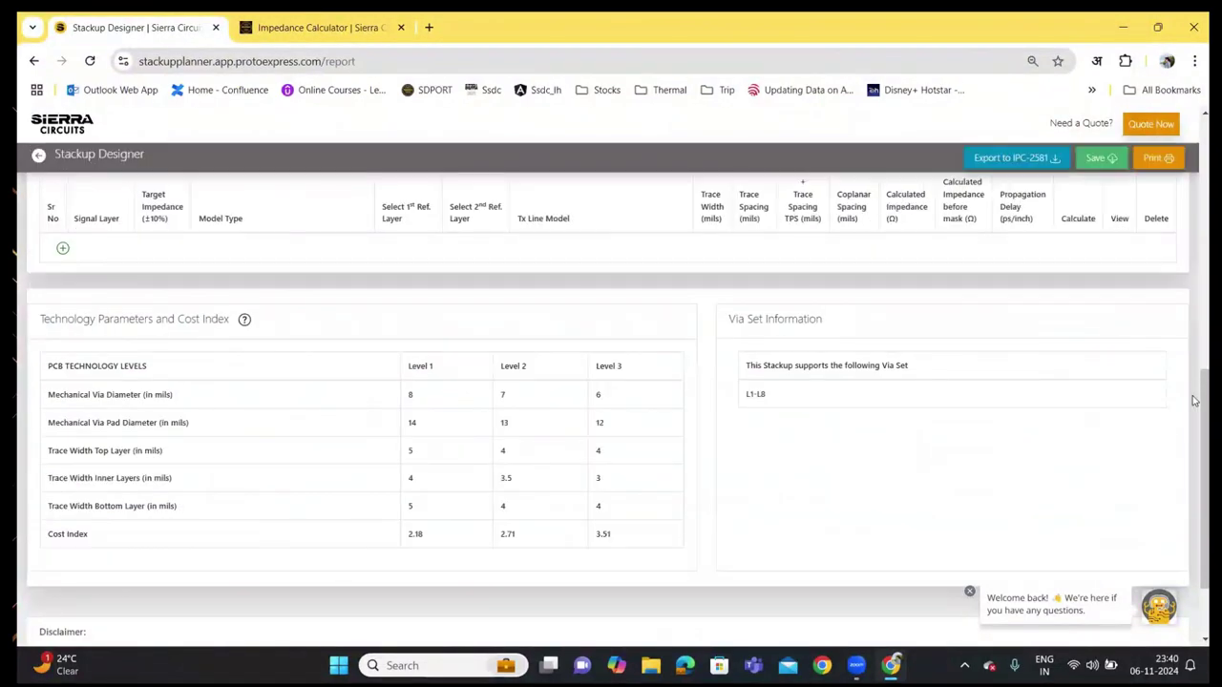
{"action": "scroll", "coordinate": [1194, 394], "scroll_direction": "up", "scroll_amount": 5}
{"action": "left_click_drag", "start_coordinate": [1194, 394], "coordinate": [1193, 250]}
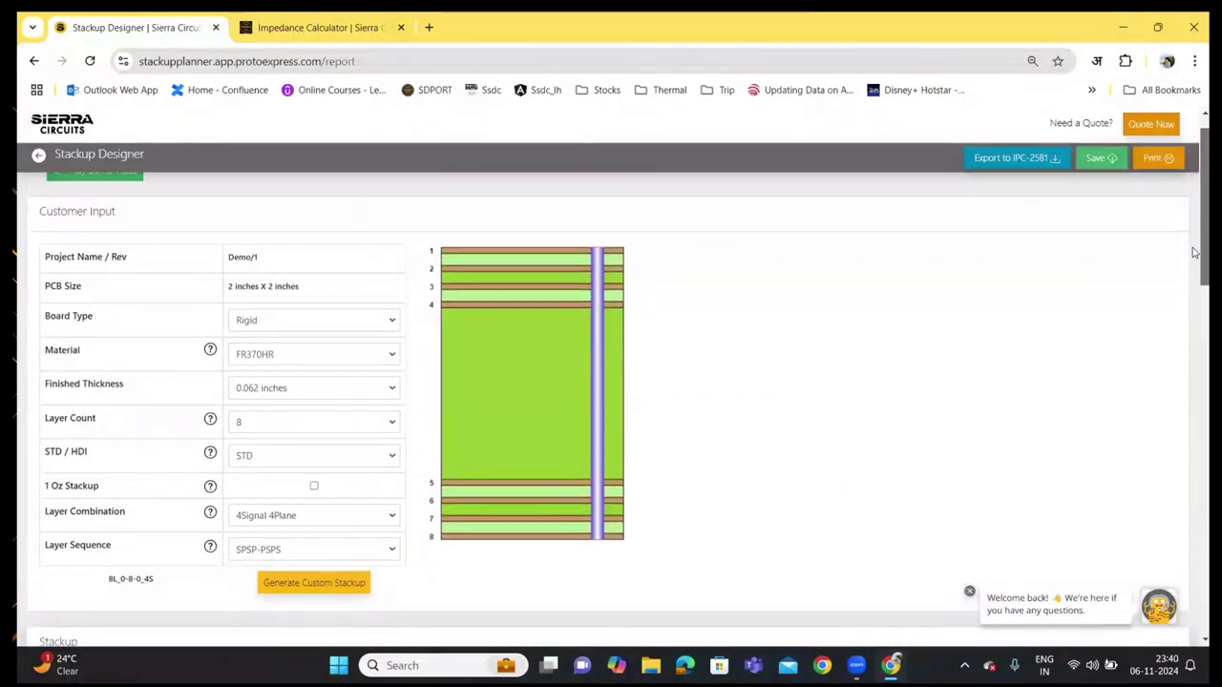
{"action": "left_click", "coordinate": [371, 366]}
{"action": "left_click", "coordinate": [370, 366]}
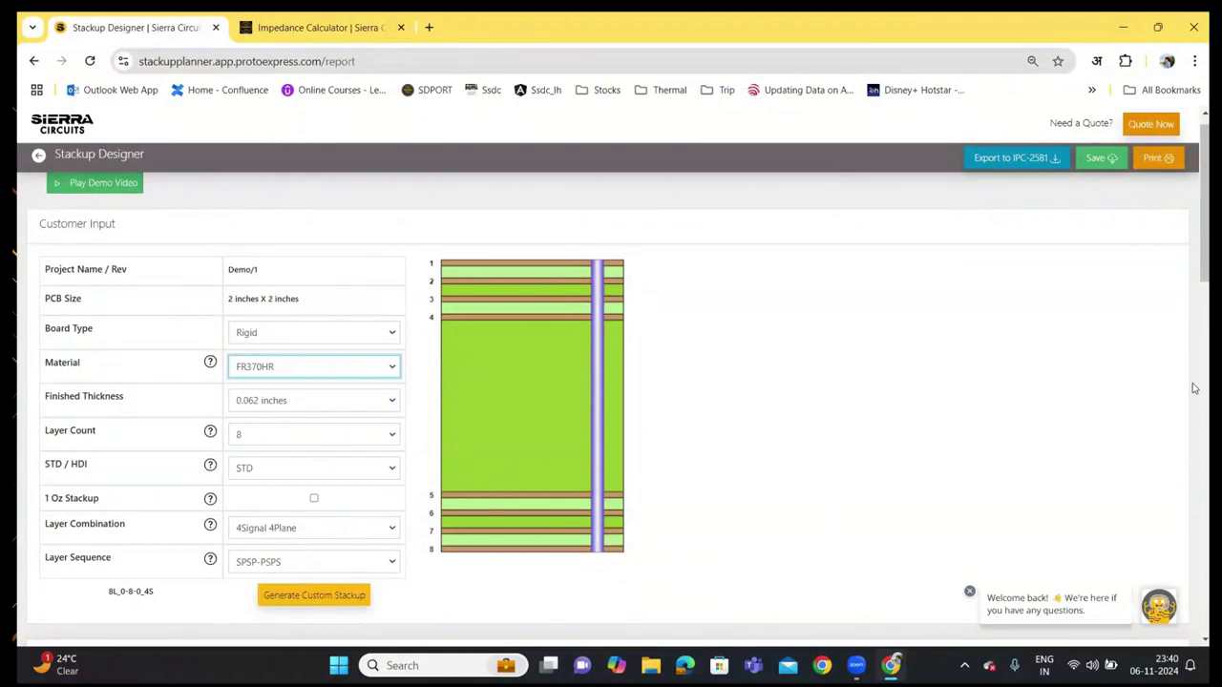
{"action": "left_click_drag", "start_coordinate": [1195, 289], "coordinate": [1193, 394]}
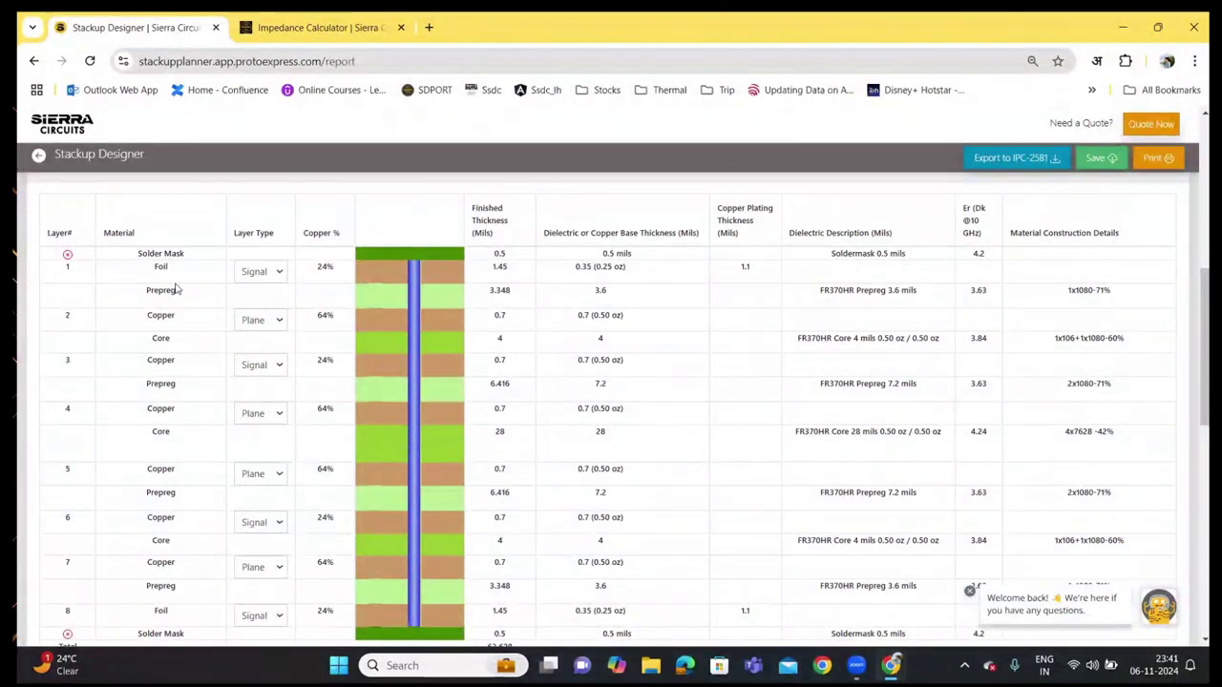
Change layer 2's type from Plane to Mixed in the stackup table.
{"action": "left_click", "coordinate": [274, 323]}
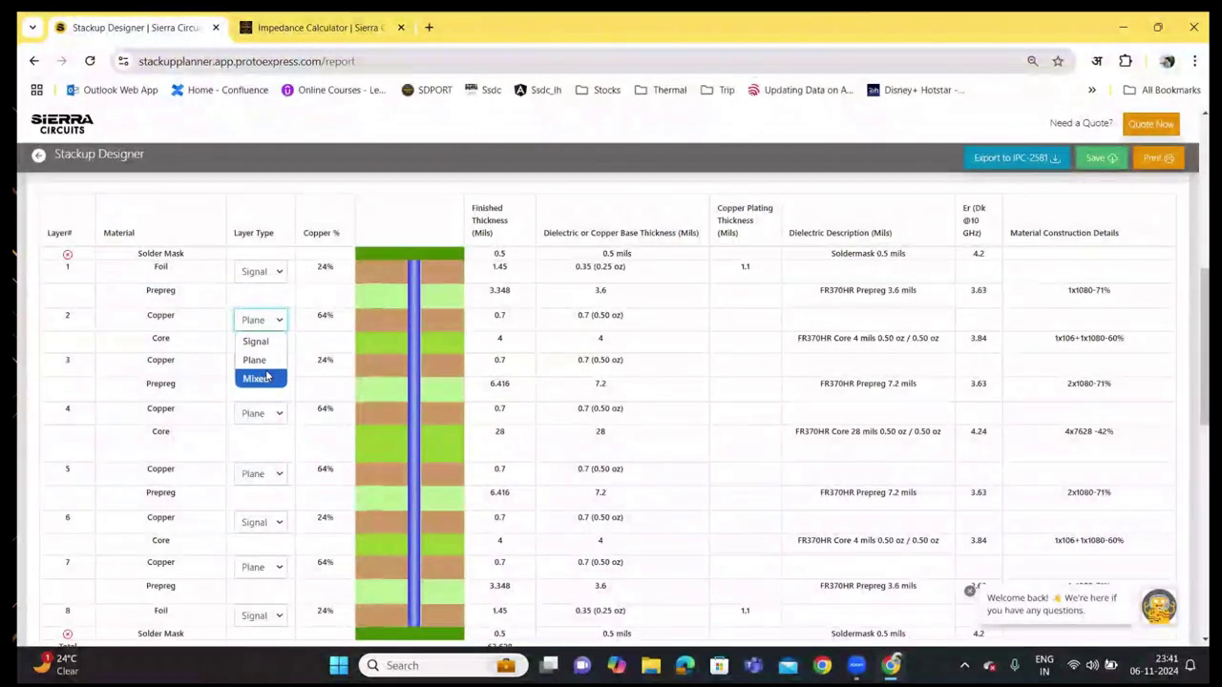
{"action": "left_click", "coordinate": [259, 378]}
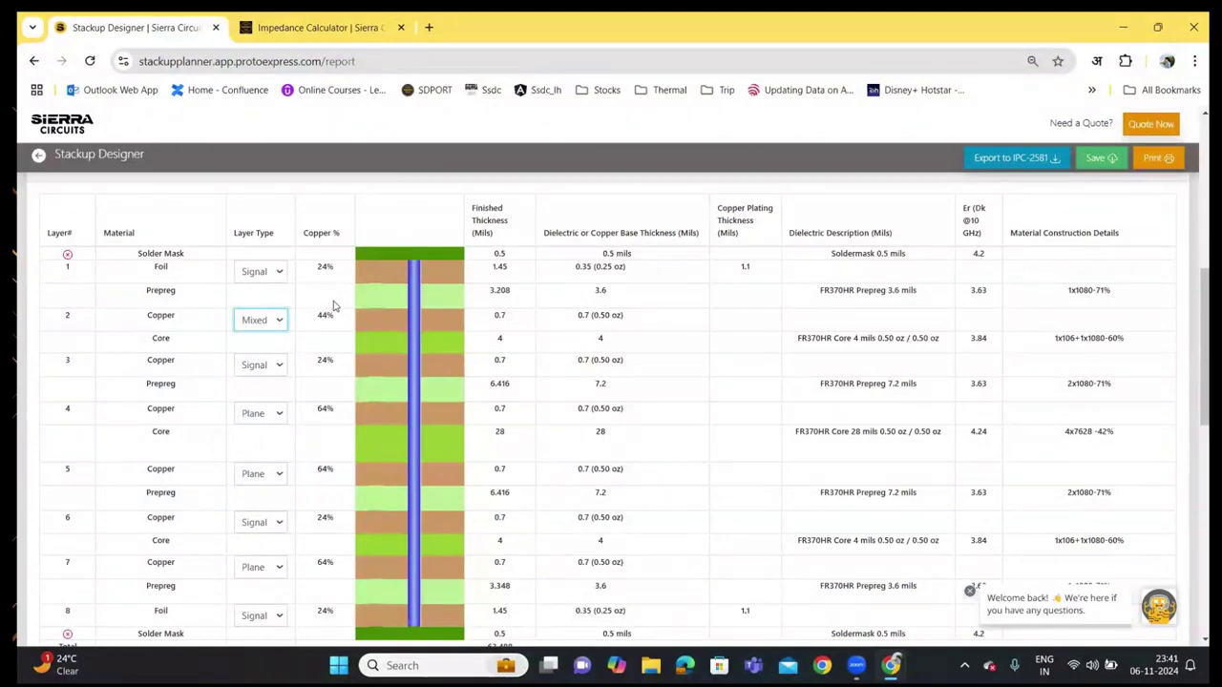
{"action": "left_click", "coordinate": [1195, 430]}
{"action": "scroll", "coordinate": [1194, 429], "scroll_direction": "up", "scroll_amount": 1}
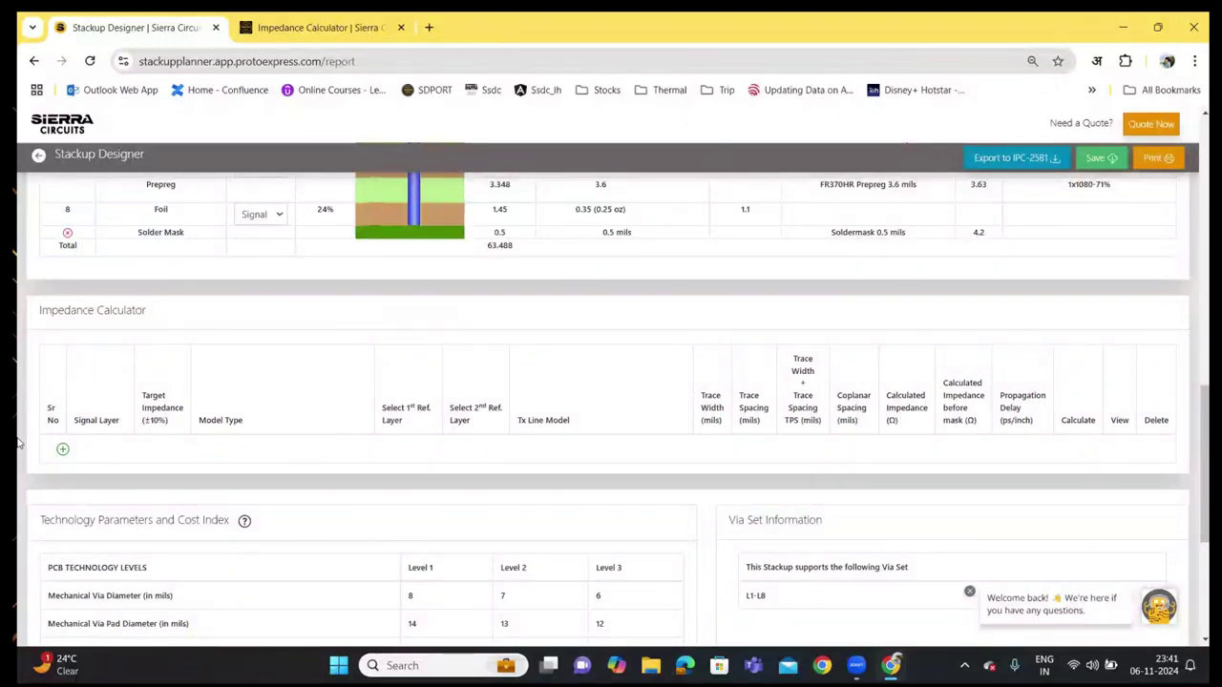
Add an impedance row with signal layer 1, Single Ended model, and reference layer 2.
{"action": "left_click", "coordinate": [62, 451]}
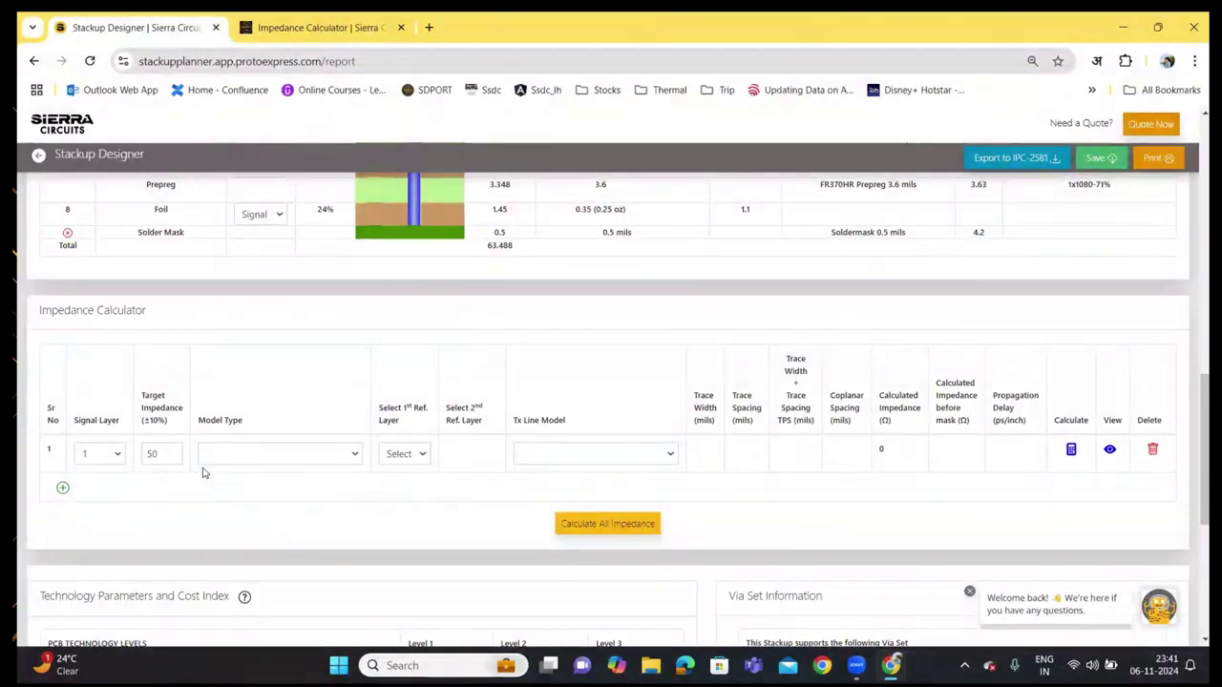
{"action": "left_click", "coordinate": [105, 457]}
{"action": "left_click", "coordinate": [106, 459]}
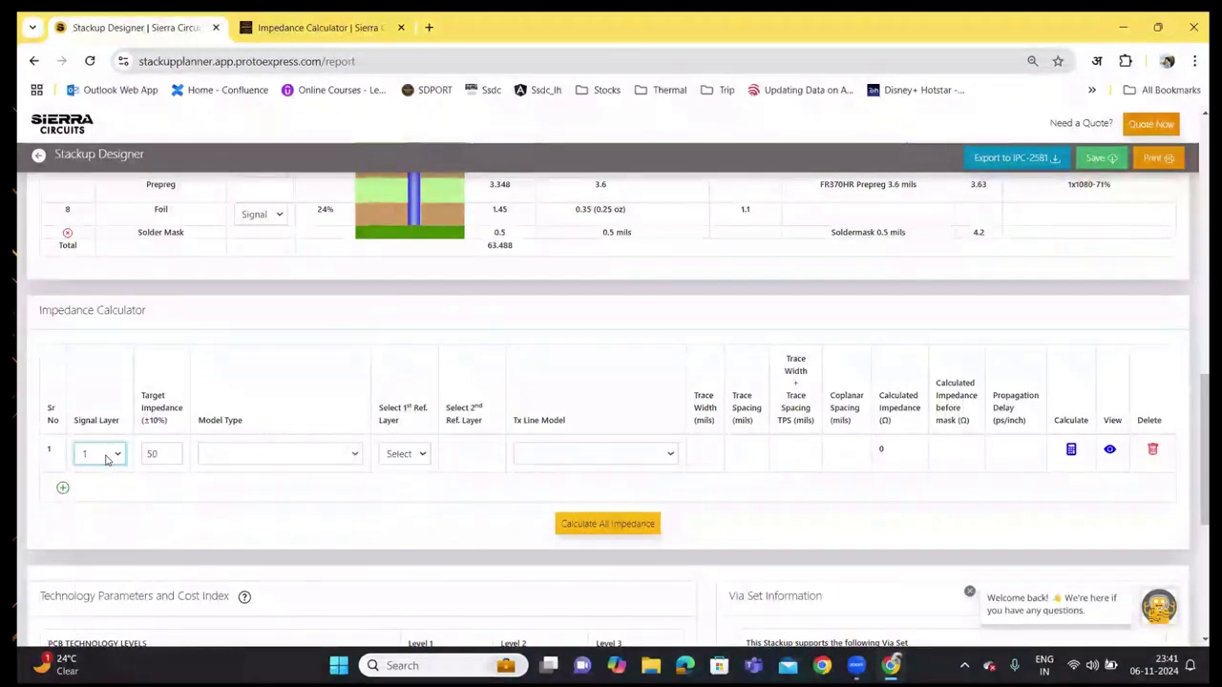
{"action": "left_click", "coordinate": [255, 456]}
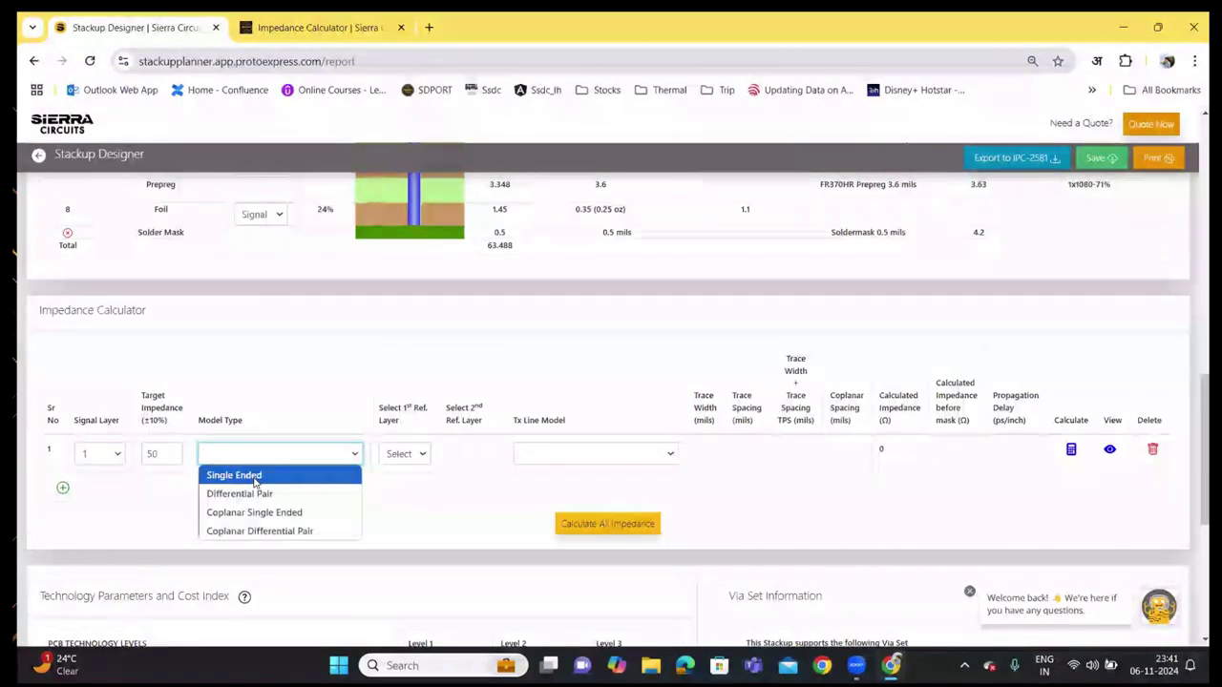
{"action": "left_click", "coordinate": [256, 480]}
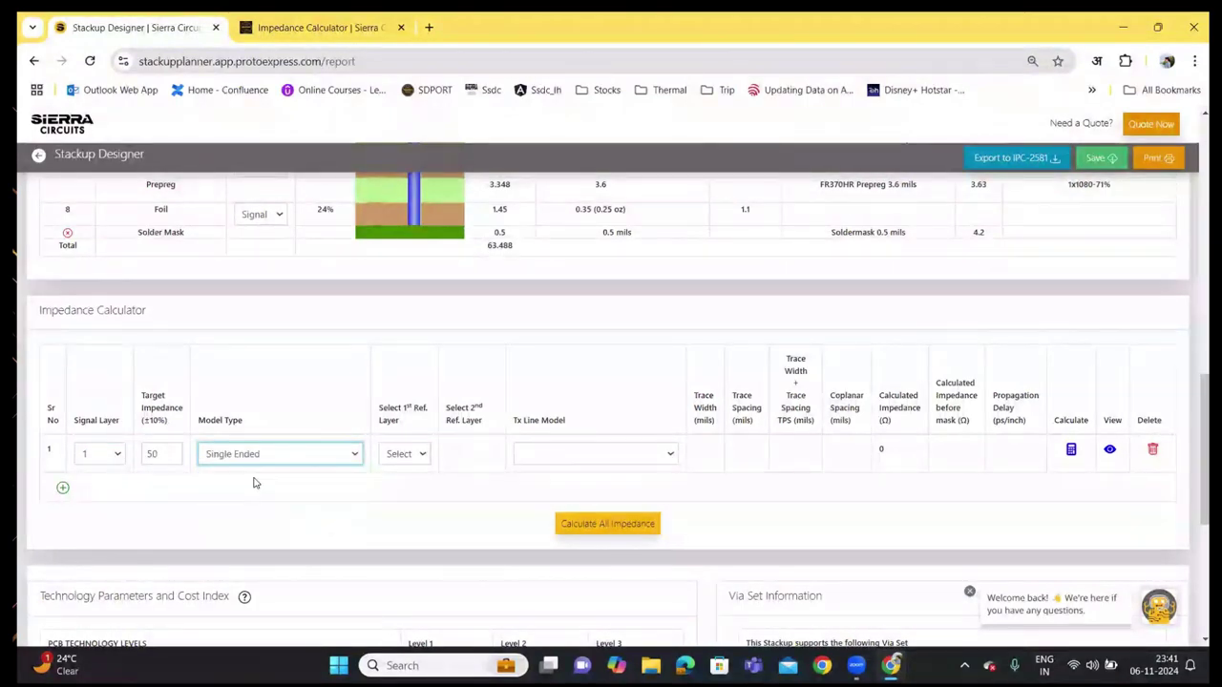
{"action": "left_click", "coordinate": [413, 459]}
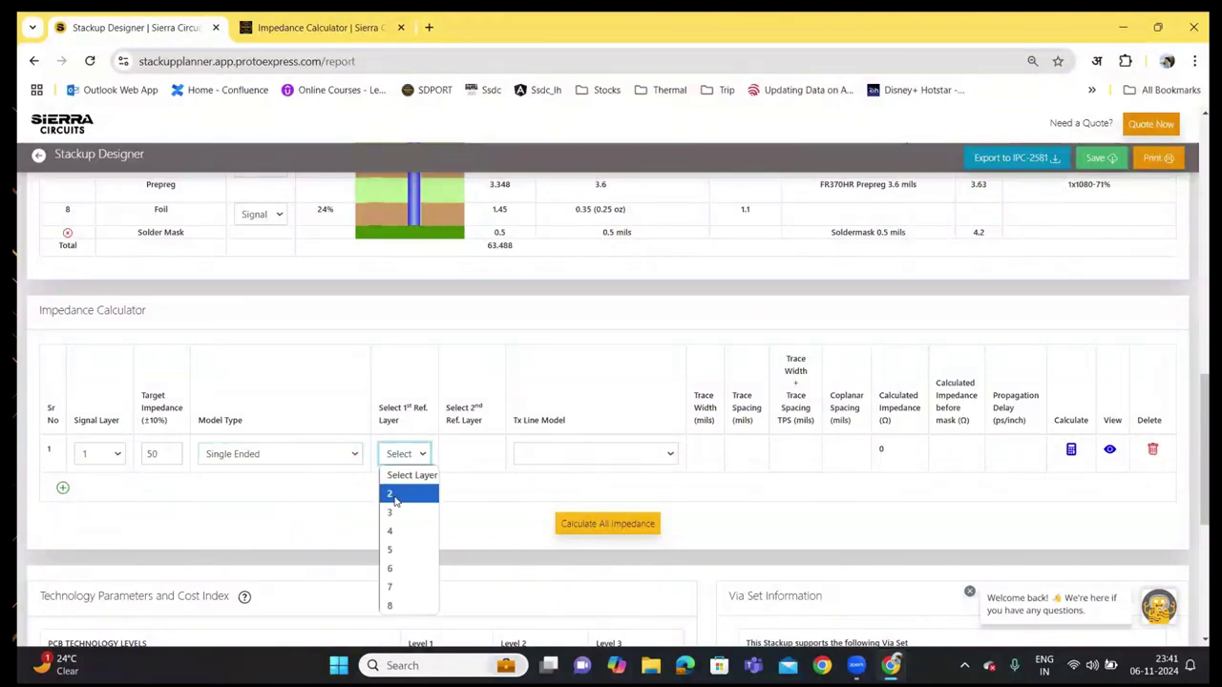
{"action": "left_click", "coordinate": [396, 496]}
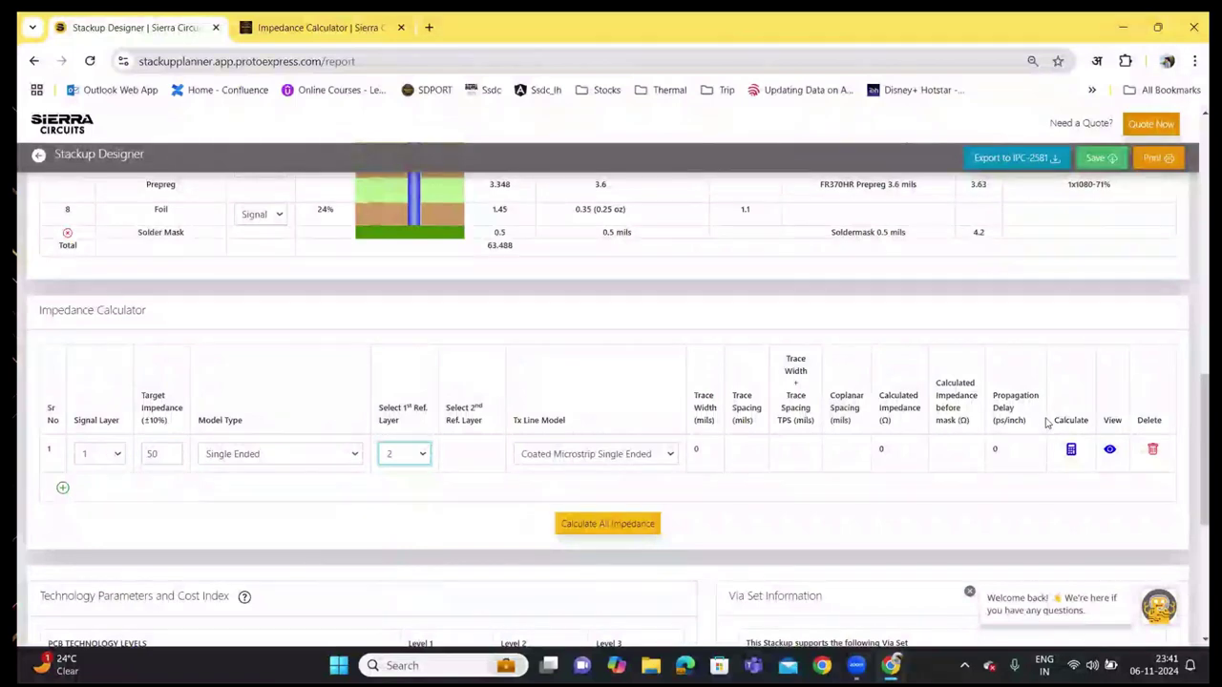
Calculate the 50-ohm trace (5.2 mil, 50.225 Ω) and open its detailed view.
{"action": "left_click", "coordinate": [1071, 450]}
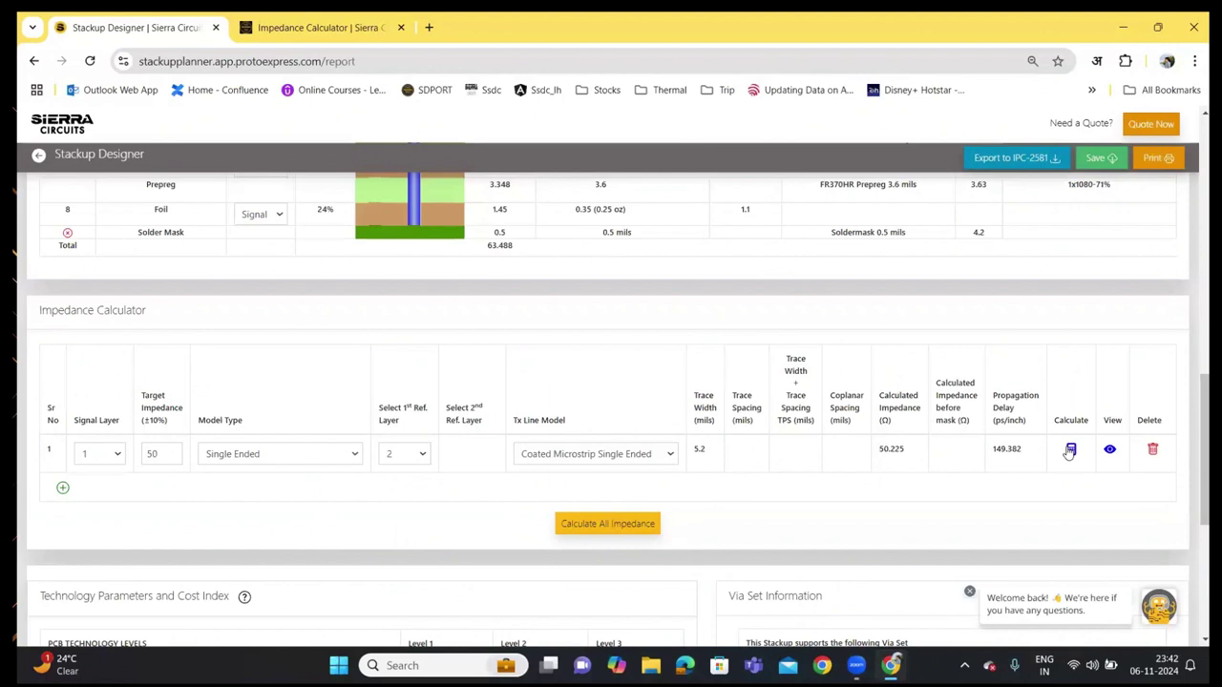
{"action": "left_click", "coordinate": [656, 522]}
{"action": "left_click", "coordinate": [1109, 451]}
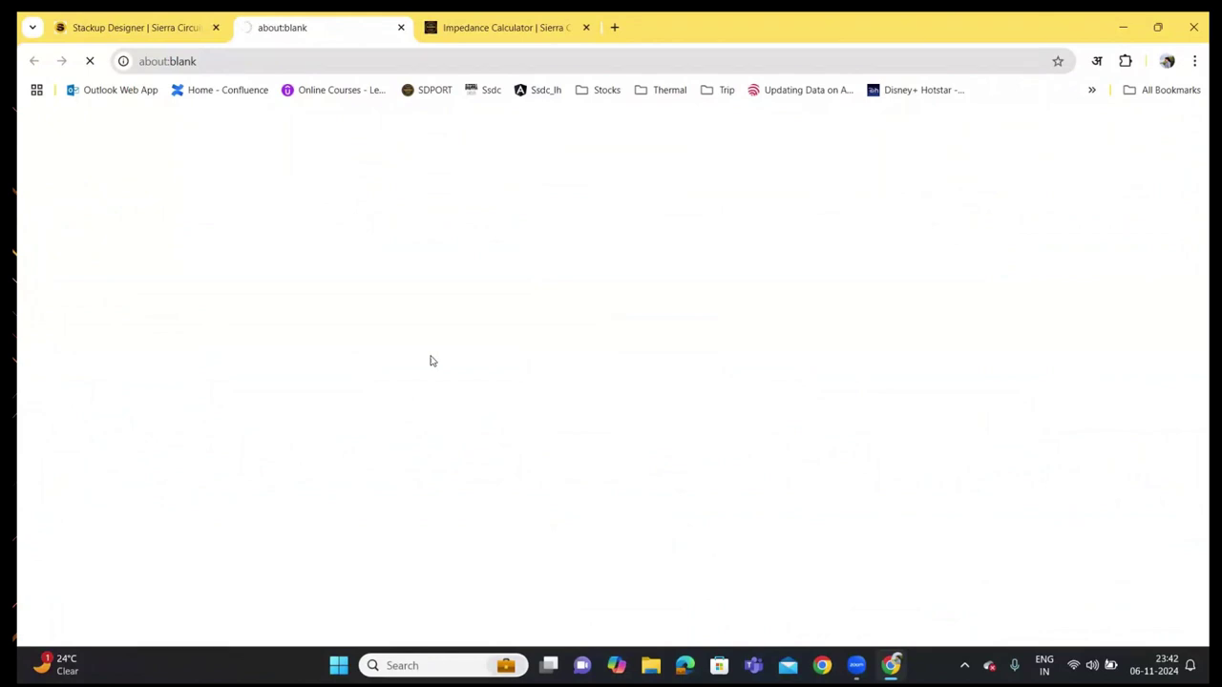
Return to the Stackup Designer report tab and scroll through the report.
{"action": "left_click", "coordinate": [125, 30]}
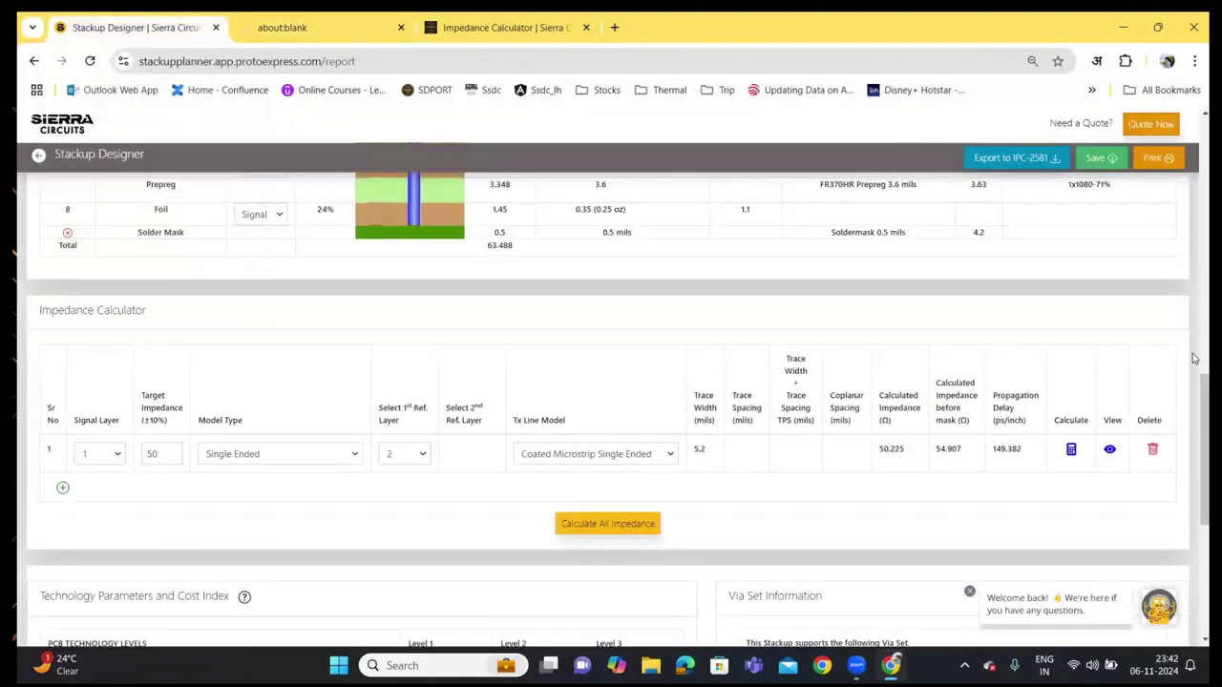
{"action": "scroll", "coordinate": [1192, 391], "scroll_direction": "down", "scroll_amount": 1}
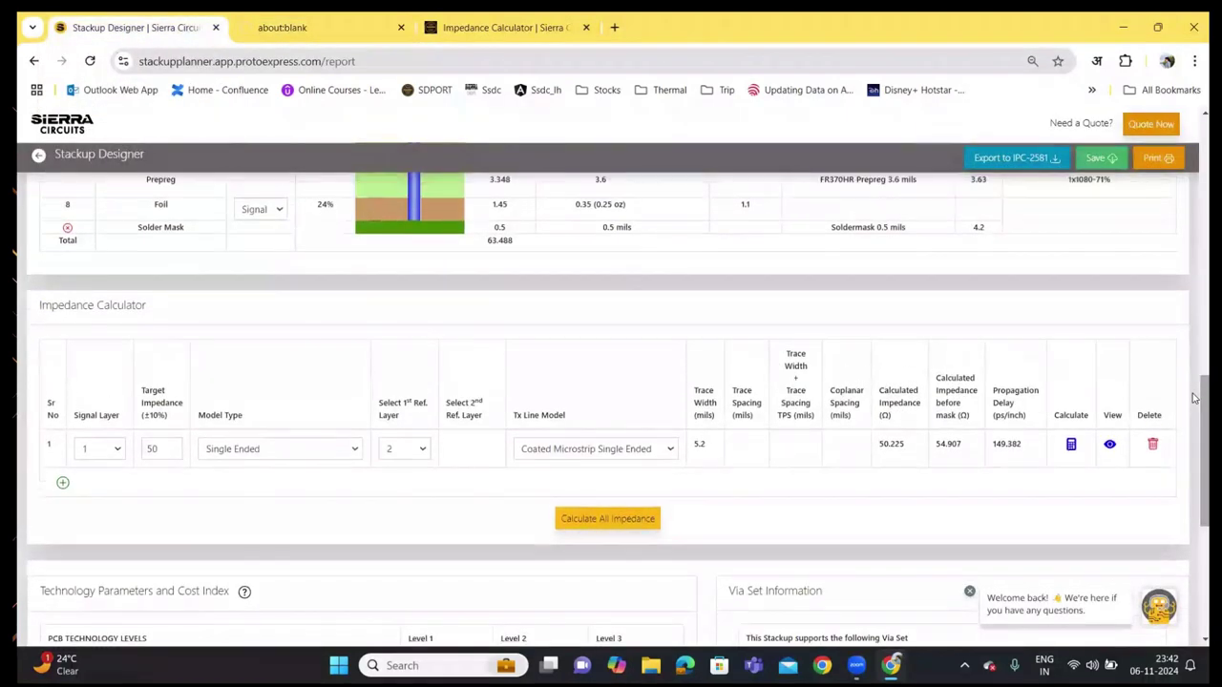
{"action": "left_click_drag", "start_coordinate": [1192, 405], "coordinate": [1193, 245]}
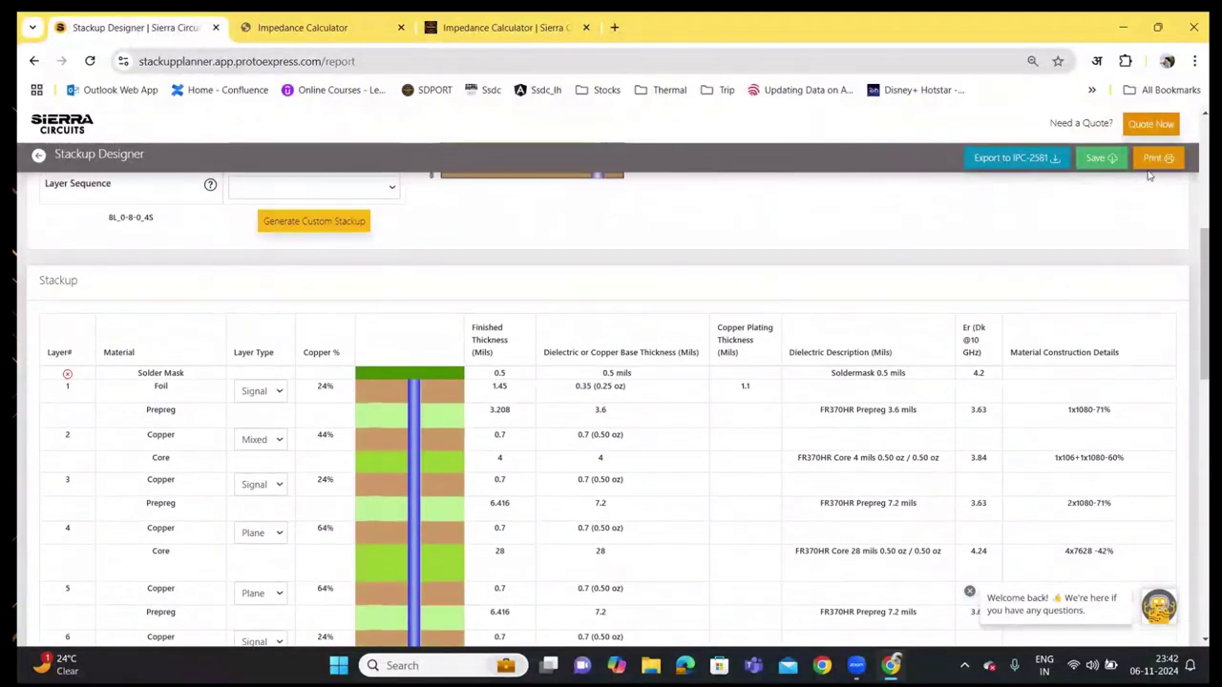
Save the stackup and export it as an IPC-2581 file.
{"action": "left_click", "coordinate": [1107, 159]}
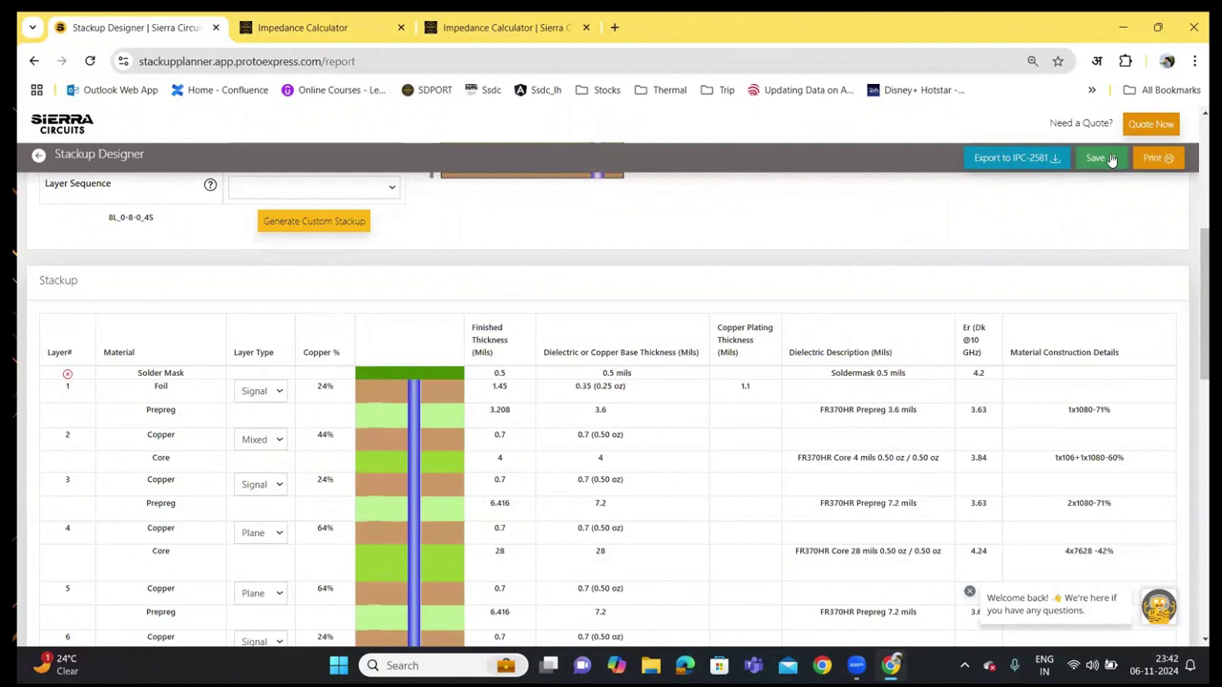
{"action": "left_click", "coordinate": [1031, 168]}
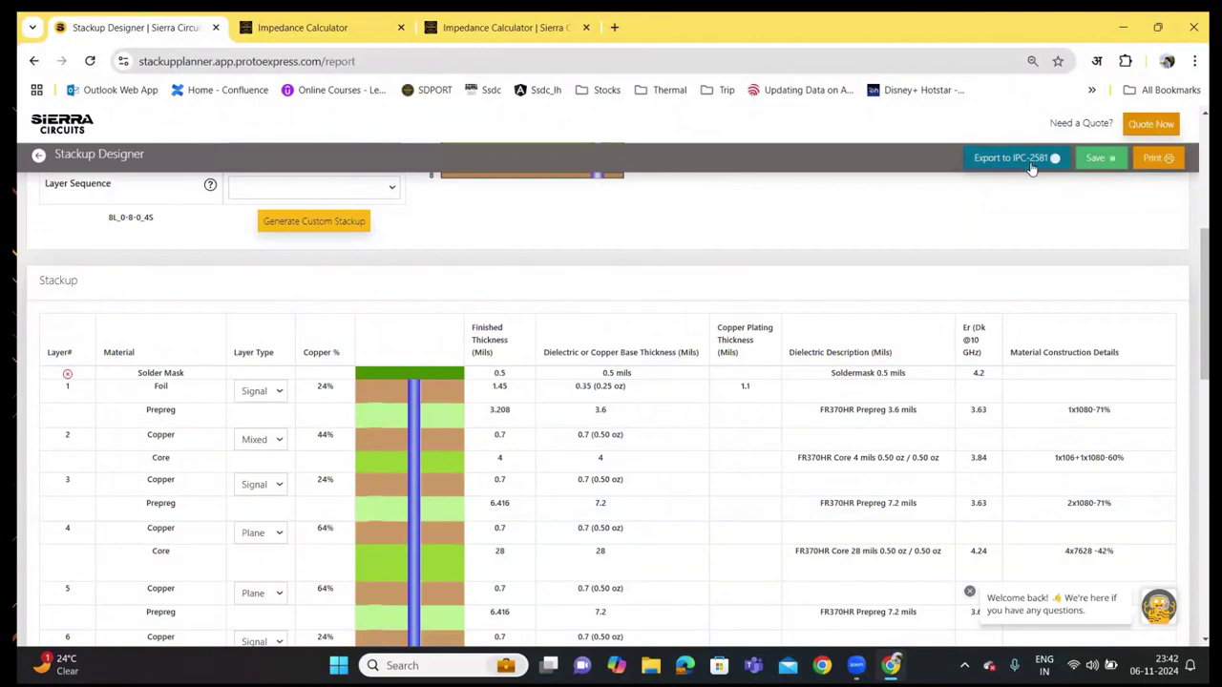